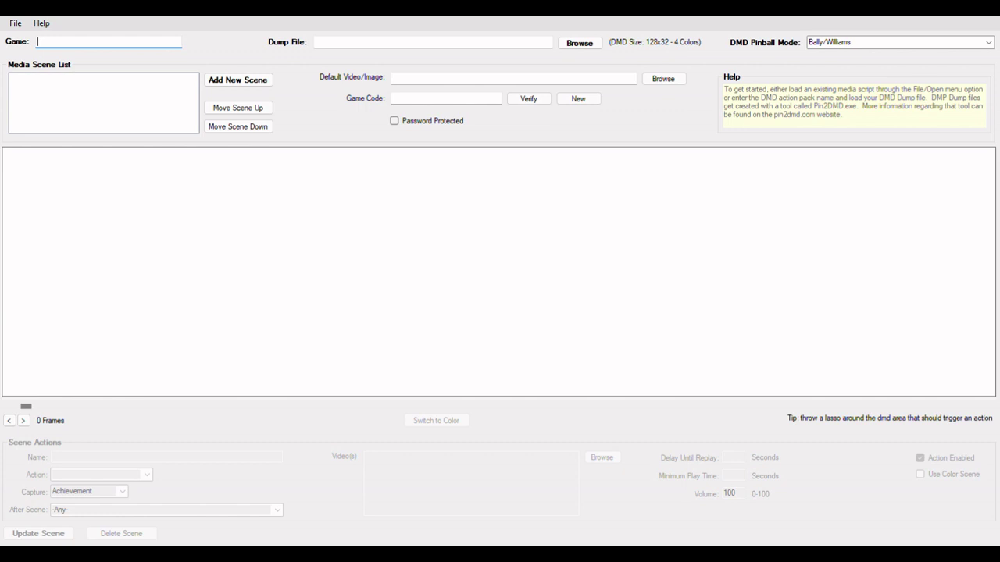
Open the existing media script for The Getaway.
{"action": "left_click", "coordinate": [9, 25]}
{"action": "left_click", "coordinate": [28, 46]}
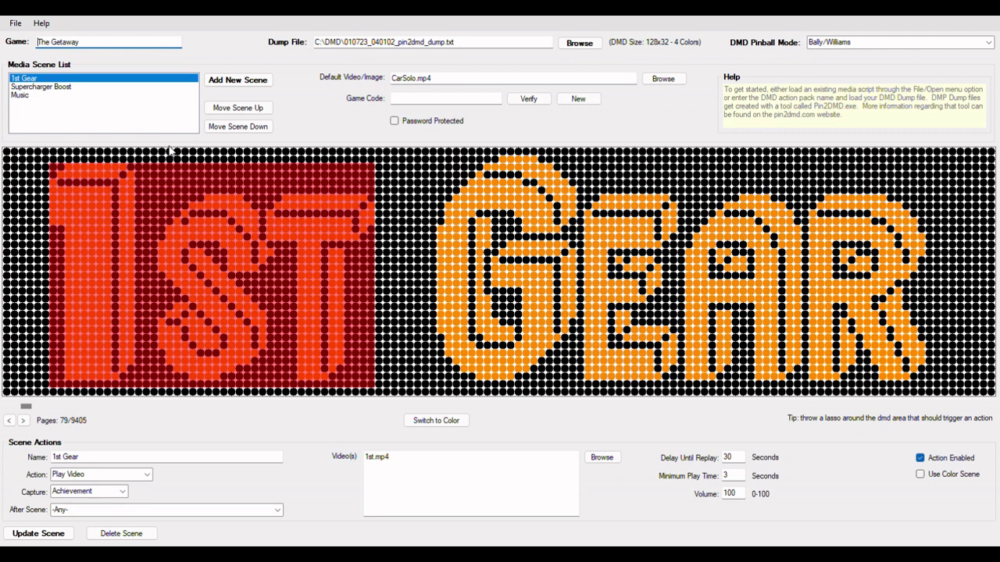
{"action": "left_click", "coordinate": [153, 146]}
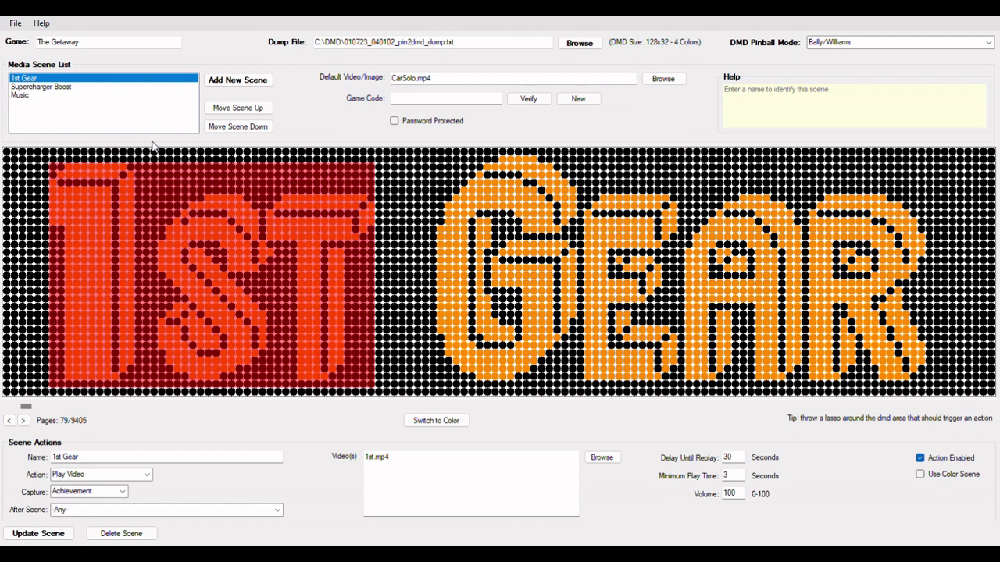
Add a new scene and lasso the large 00 score on page 44 of the dump as its trigger area.
{"action": "left_click", "coordinate": [250, 84]}
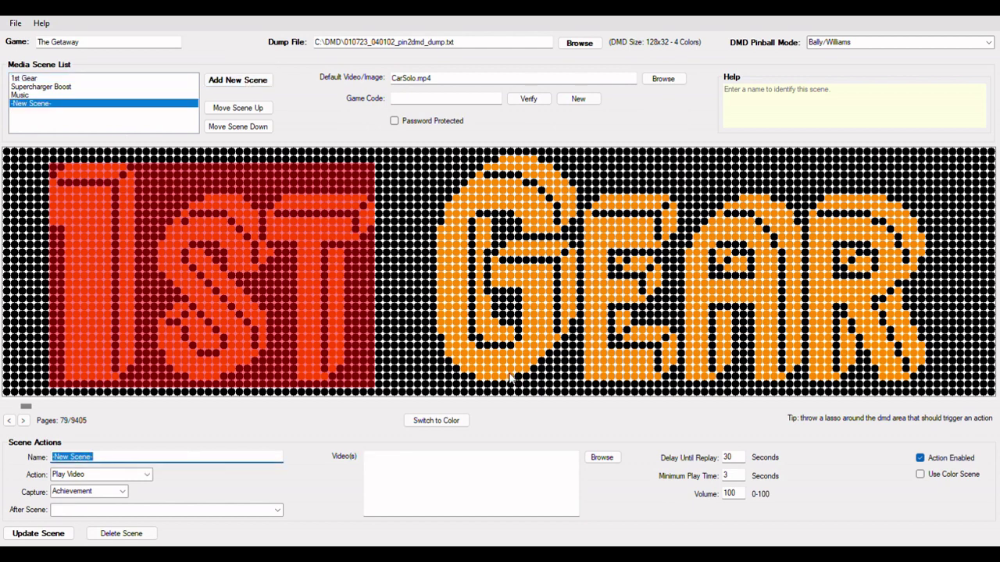
{"action": "left_click_drag", "start_coordinate": [26, 408], "coordinate": [15, 409]}
{"action": "left_click", "coordinate": [42, 407]}
{"action": "left_click", "coordinate": [42, 407]}
{"action": "left_click", "coordinate": [42, 407]}
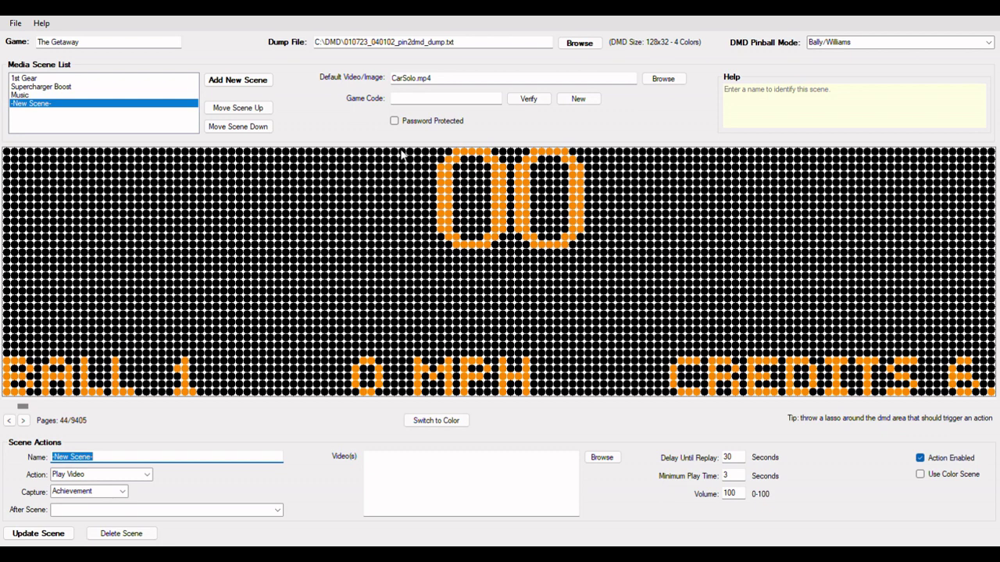
{"action": "mouse_move", "coordinate": [400, 154]}
{"action": "left_mouse_down"}
{"action": "mouse_move", "coordinate": [426, 192]}
{"action": "mouse_move", "coordinate": [528, 250]}
{"action": "mouse_move", "coordinate": [622, 261]}
{"action": "left_mouse_up"}
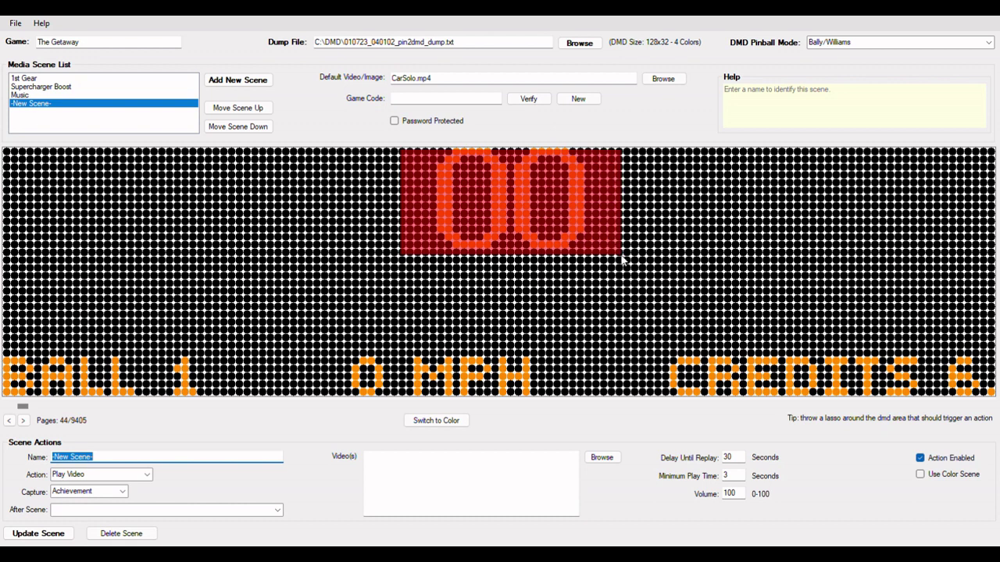
Name the new scene "Start of Game" and set its capture type to Start Game.
{"action": "left_click", "coordinate": [119, 463]}
{"action": "left_click_drag", "start_coordinate": [159, 461], "coordinate": [3, 461]}
{"action": "type", "text": "Start of Game"}
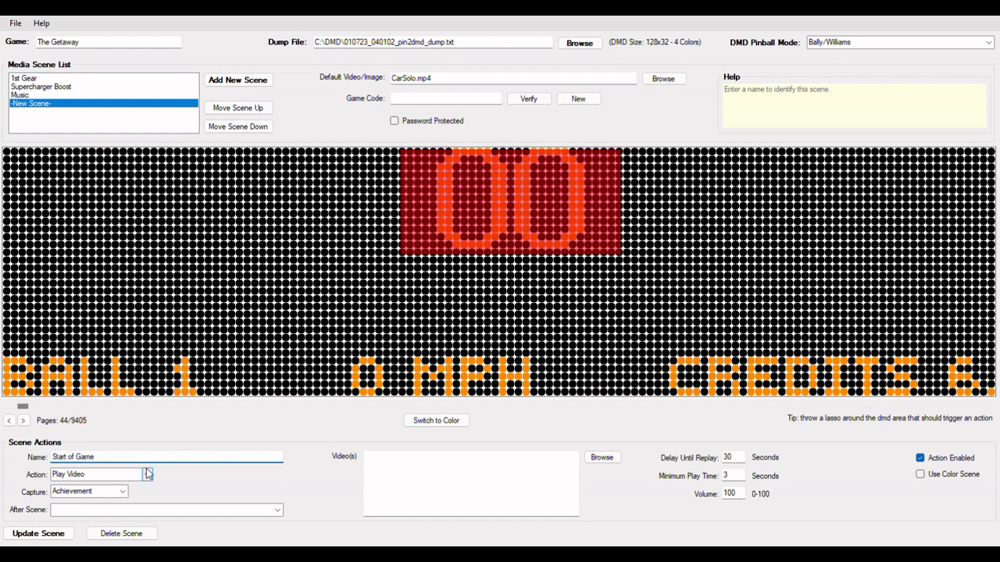
{"action": "left_click", "coordinate": [126, 488]}
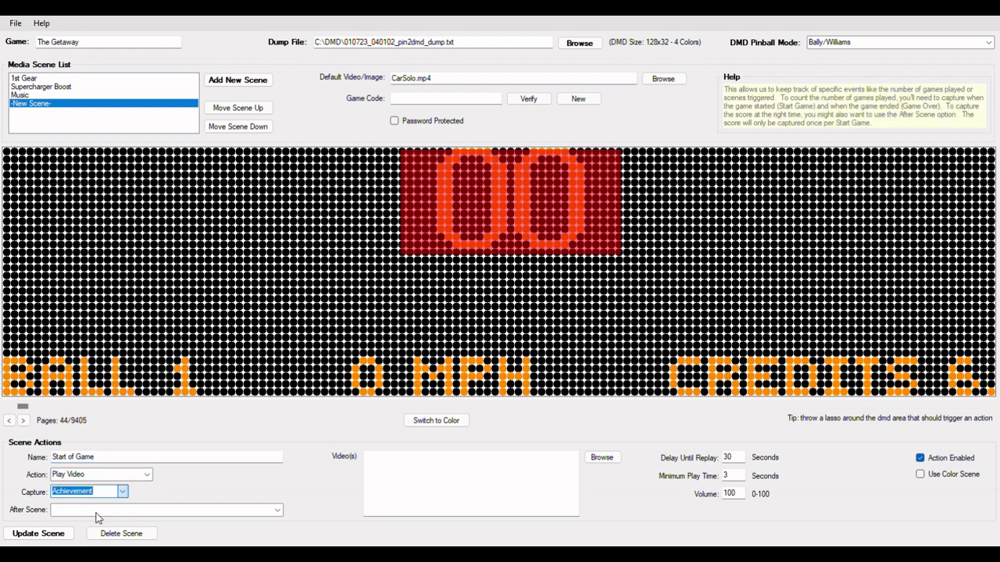
{"action": "key", "text": "Down"}
Assign the video Vroom.mp4 from the getaway folder to the Start of Game scene and save the scene.
{"action": "left_click", "coordinate": [608, 464]}
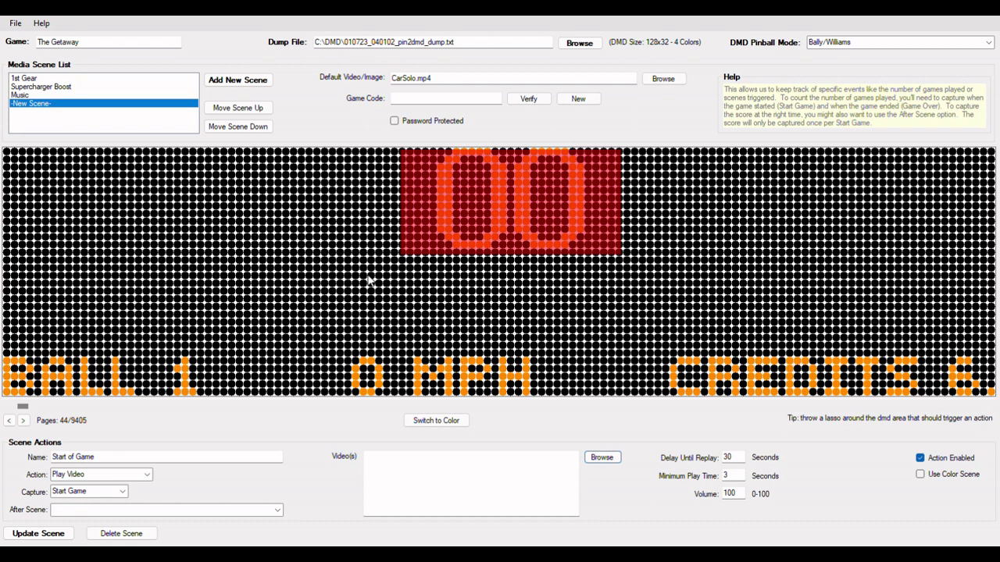
{"action": "double_click", "coordinate": [359, 318]}
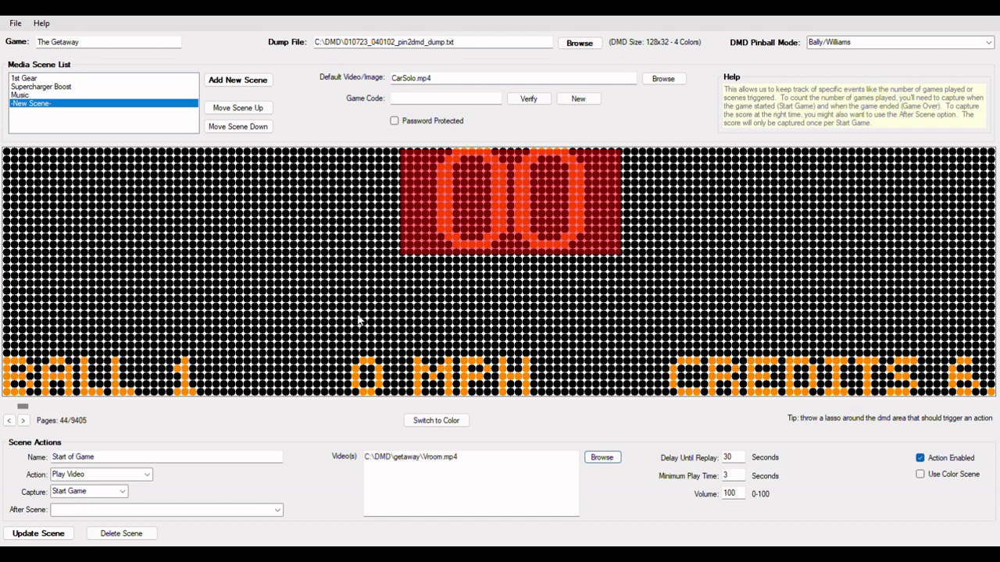
{"action": "left_click", "coordinate": [35, 533]}
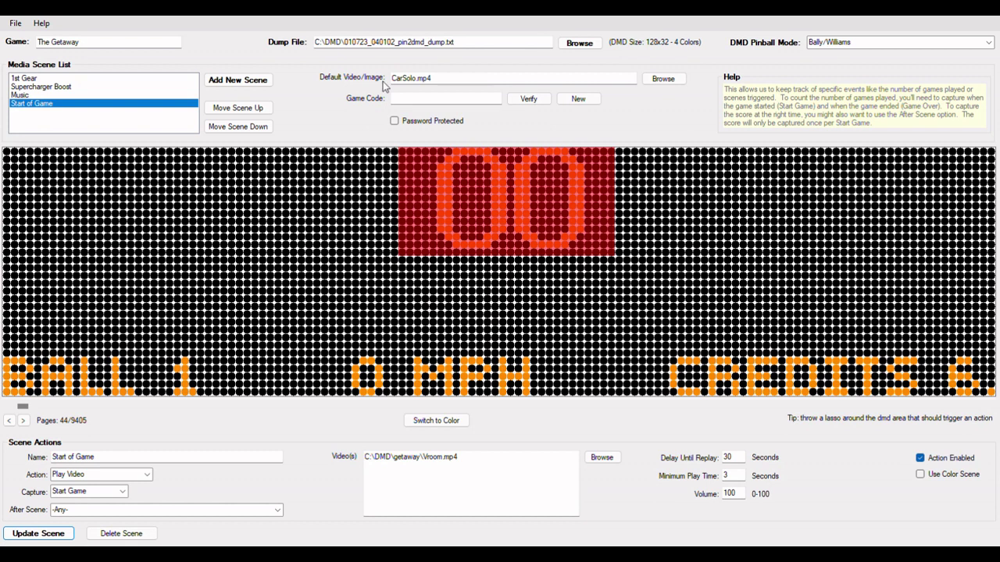
Add another scene and lasso the word MATCH on page 4863 of the dump as its trigger area.
{"action": "left_click", "coordinate": [260, 81]}
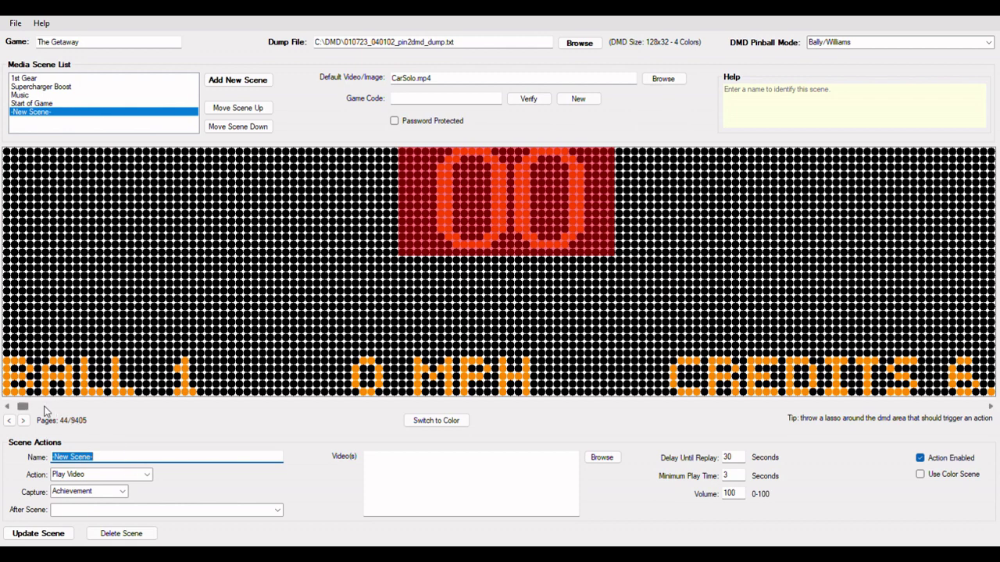
{"action": "left_click_drag", "start_coordinate": [26, 406], "coordinate": [516, 419]}
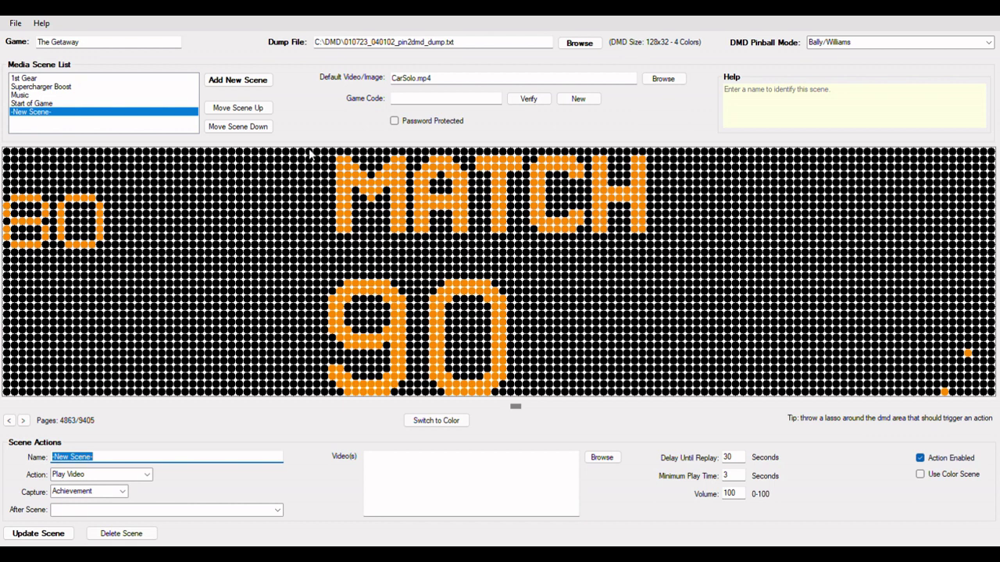
{"action": "mouse_move", "coordinate": [308, 150]}
{"action": "left_mouse_down"}
{"action": "mouse_move", "coordinate": [328, 181]}
{"action": "mouse_move", "coordinate": [558, 253]}
{"action": "mouse_move", "coordinate": [673, 250]}
{"action": "left_mouse_up"}
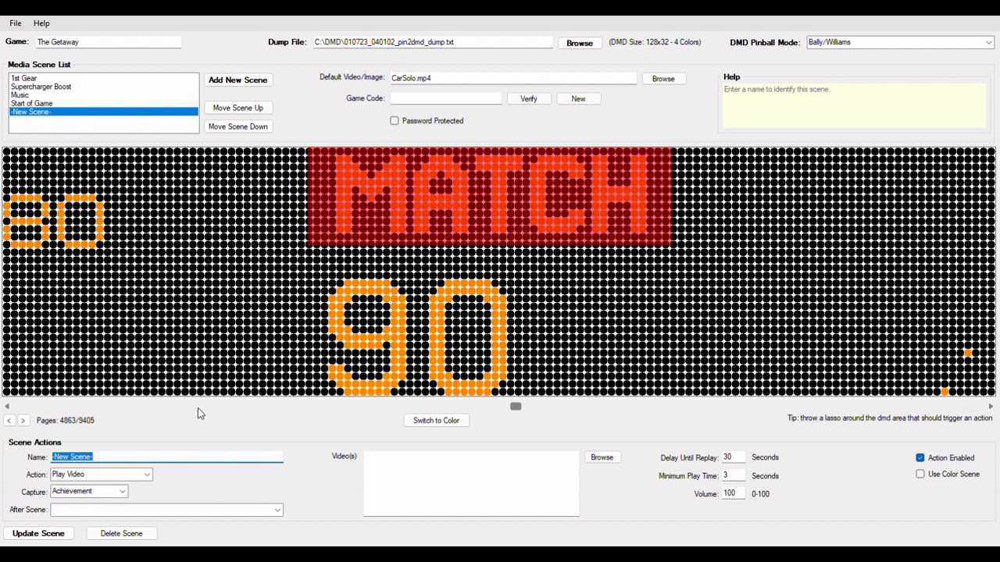
Name the MATCH scene "Game Over" and set its capture type to Game Over.
{"action": "left_click_drag", "start_coordinate": [125, 464], "coordinate": [7, 453]}
{"action": "type", "text": "Game Over"}
{"action": "left_click", "coordinate": [121, 489]}
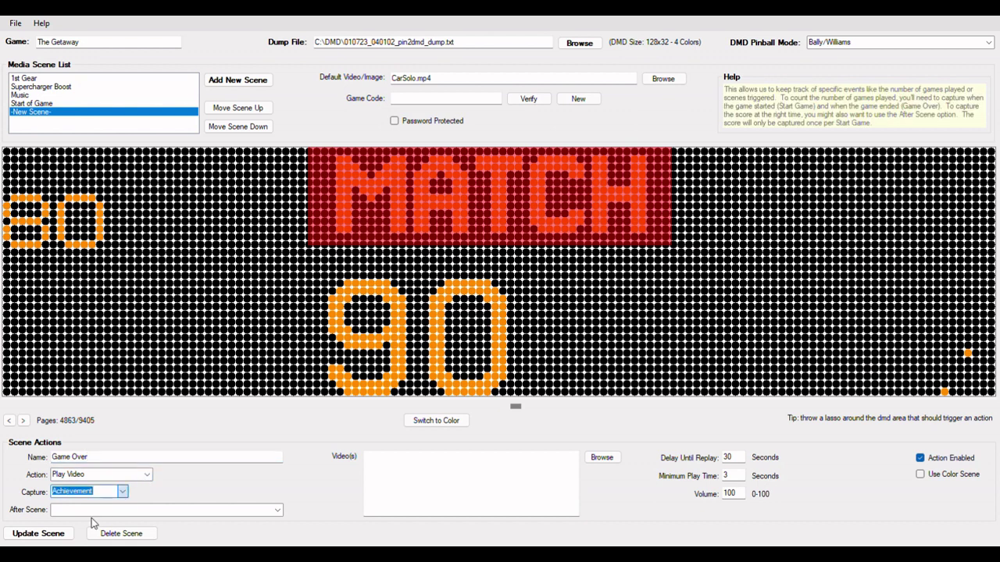
{"action": "key", "text": "Down"}
Assign the videos GameOver1.mp4 through GameOver5.mp4 to the Game Over scene and save the scene.
{"action": "left_click", "coordinate": [595, 462]}
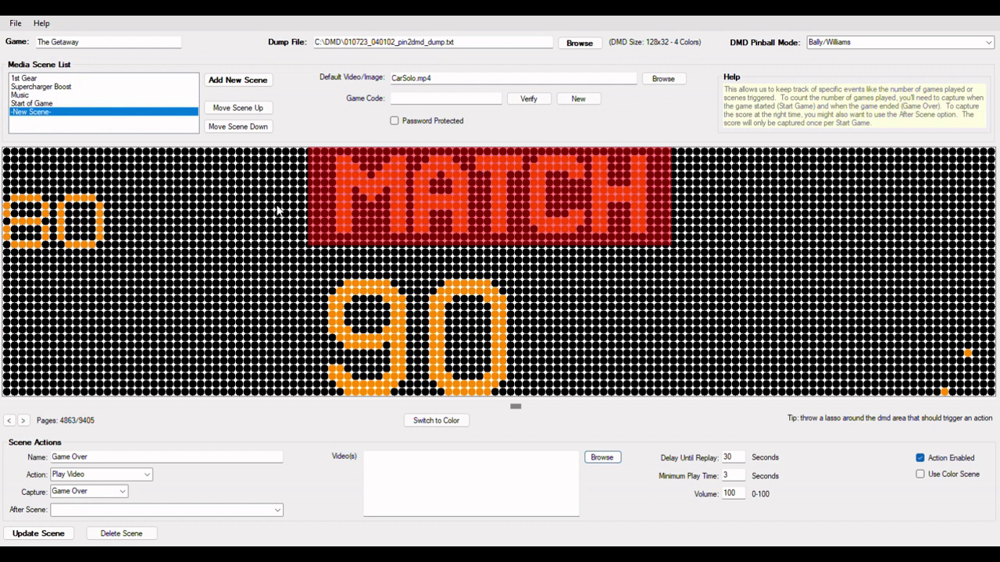
{"action": "left_click", "coordinate": [520, 380]}
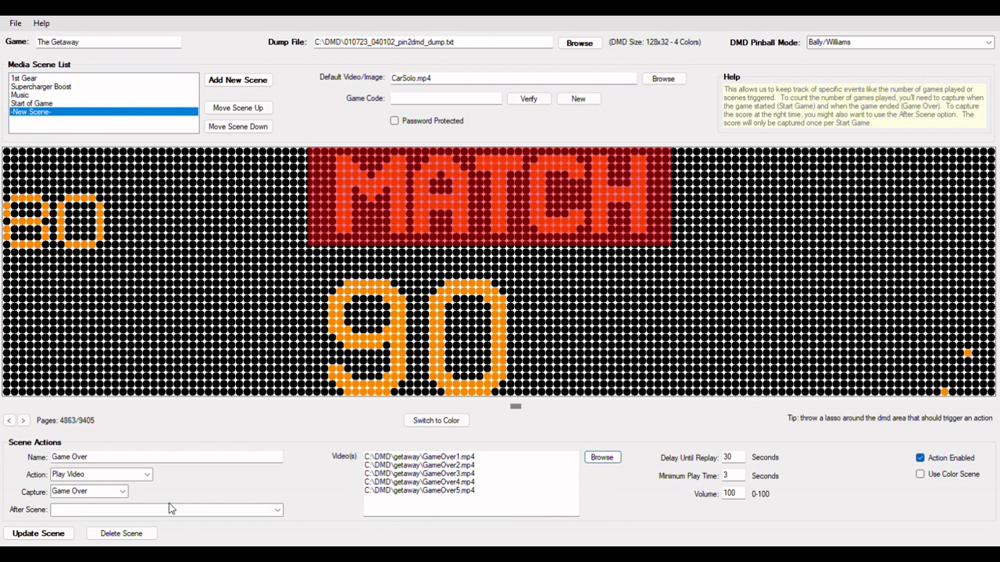
{"action": "left_click", "coordinate": [40, 534]}
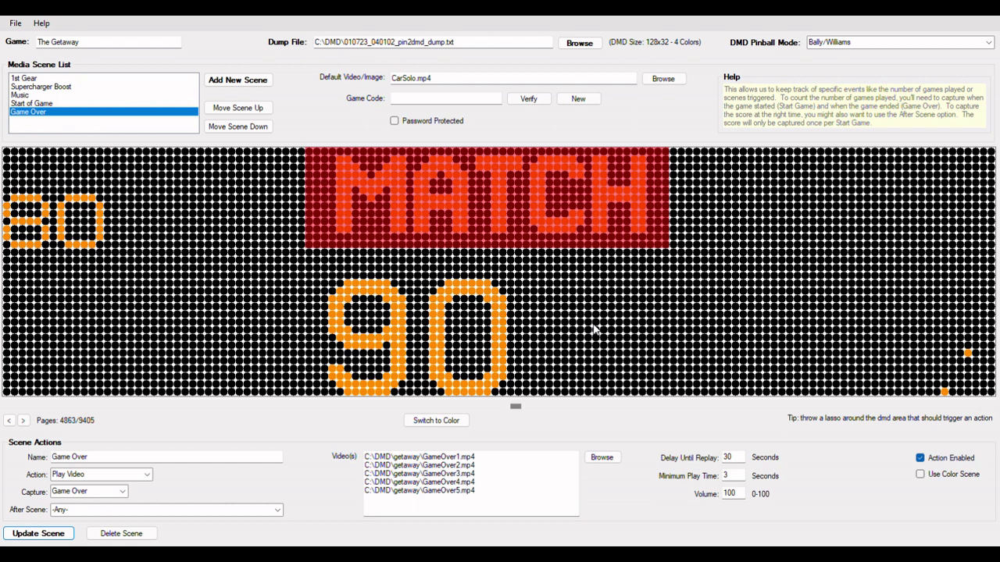
Add a new scene and lasso only the word CREDITS on page 4869, the final score screen, as its trigger area.
{"action": "left_click", "coordinate": [244, 81]}
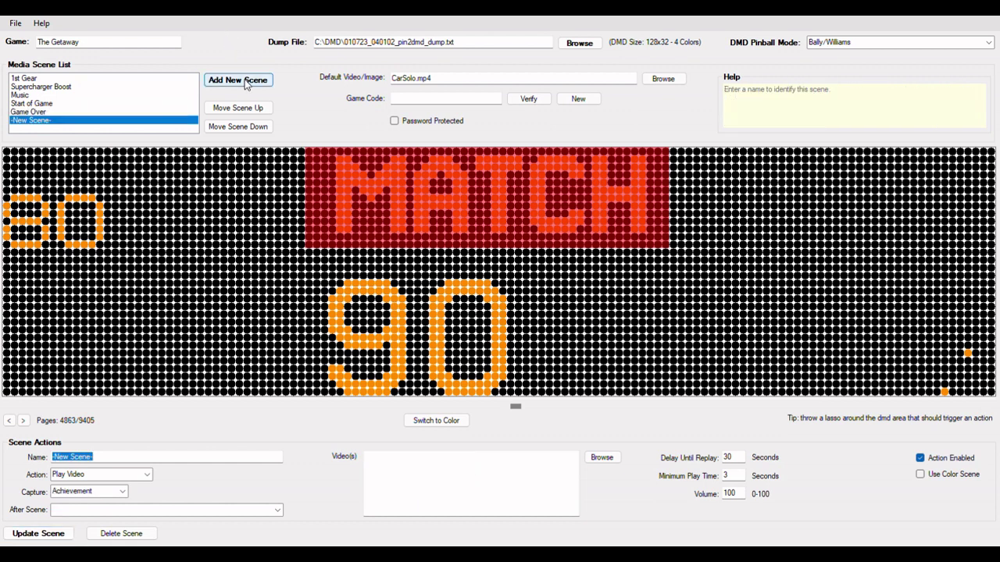
{"action": "left_click", "coordinate": [591, 406]}
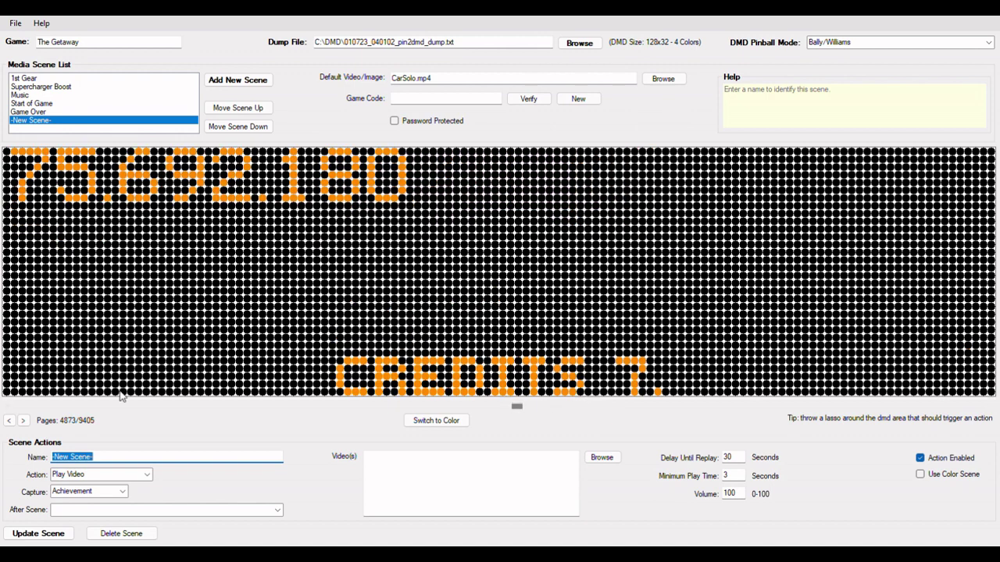
{"action": "left_click", "coordinate": [6, 406]}
{"action": "left_click", "coordinate": [7, 406]}
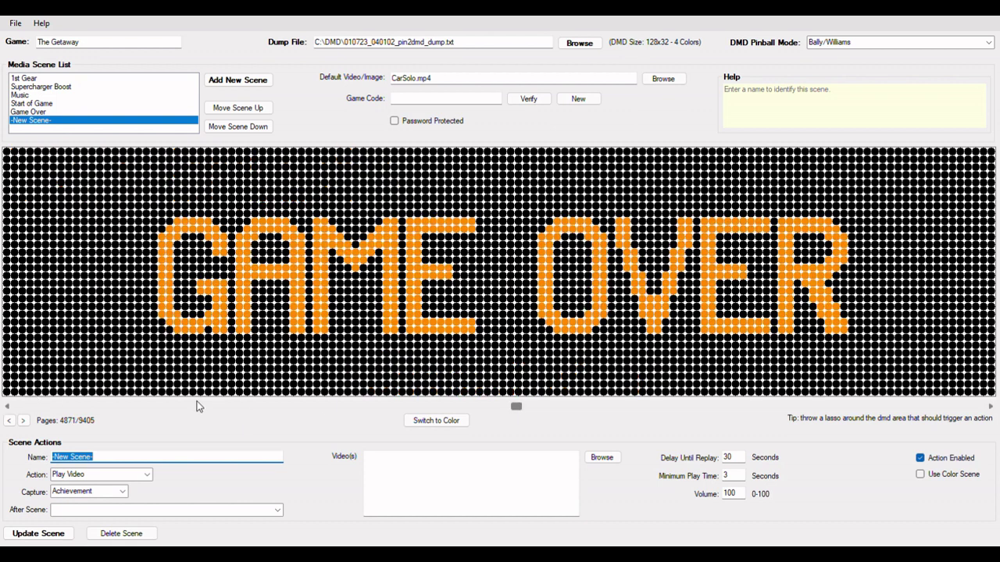
{"action": "left_click", "coordinate": [8, 407]}
{"action": "left_click", "coordinate": [8, 406]}
{"action": "left_click", "coordinate": [8, 407]}
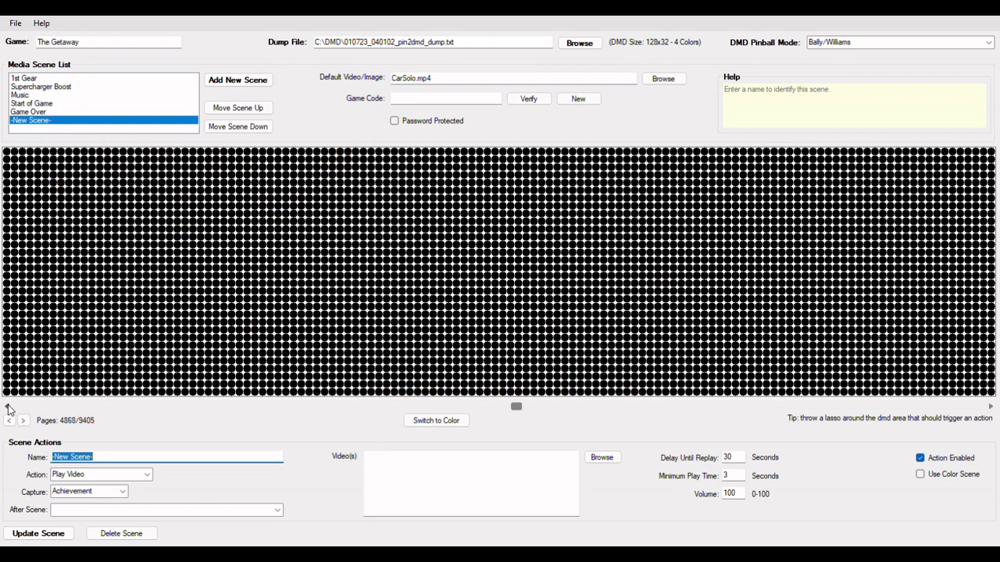
{"action": "left_click", "coordinate": [8, 407]}
{"action": "left_click", "coordinate": [8, 407]}
{"action": "left_click", "coordinate": [8, 406]}
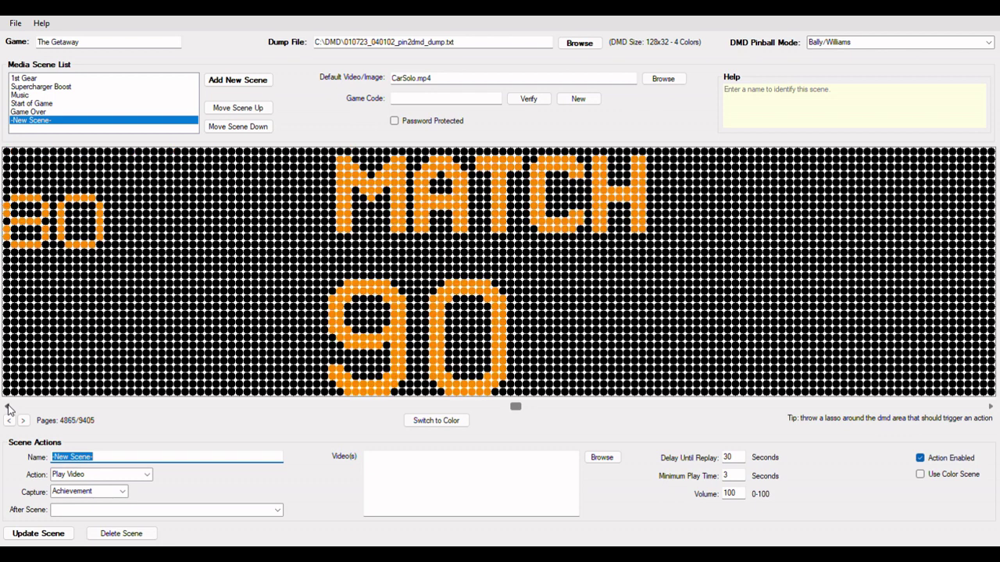
{"action": "left_click", "coordinate": [990, 405]}
{"action": "left_click", "coordinate": [990, 405]}
{"action": "left_click", "coordinate": [989, 407]}
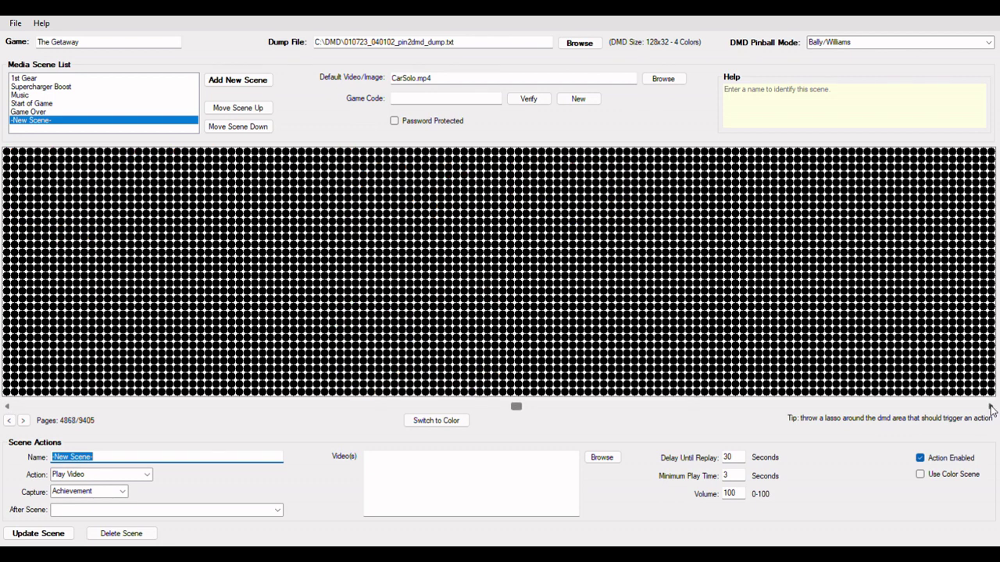
{"action": "left_click", "coordinate": [990, 406]}
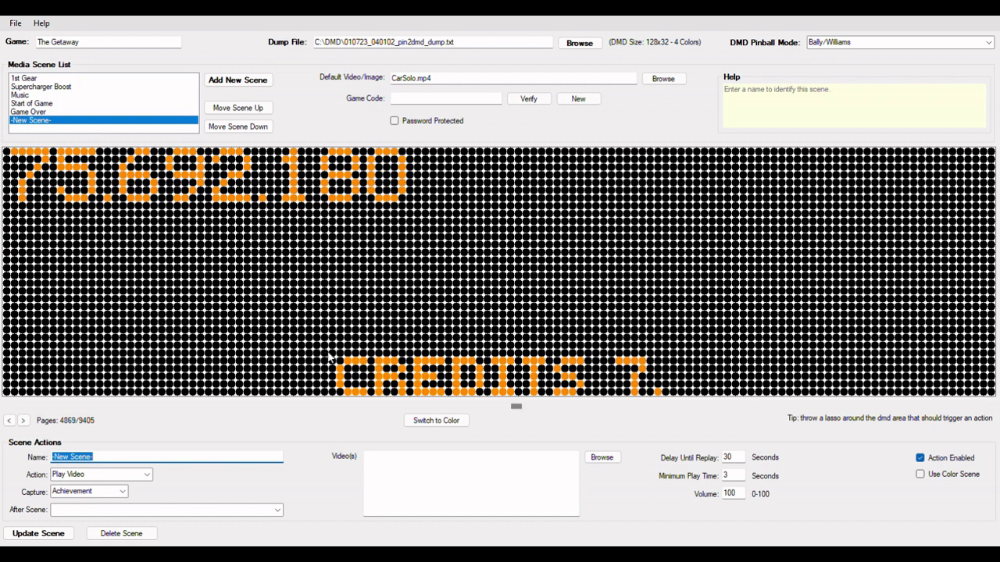
{"action": "mouse_move", "coordinate": [320, 348]}
{"action": "left_mouse_down"}
{"action": "mouse_move", "coordinate": [330, 362]}
{"action": "mouse_move", "coordinate": [450, 399]}
{"action": "mouse_move", "coordinate": [609, 412]}
{"action": "left_mouse_up"}
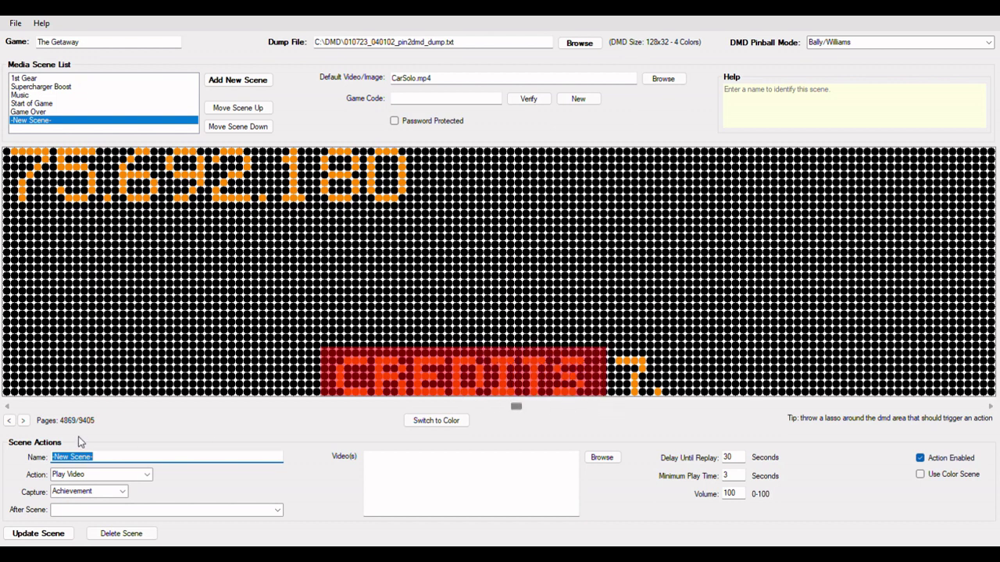
Name the CREDITS scene "Score 1 Digit" and set it to No Media Action with capture type Score.
{"action": "type", "text": "Score 1 Digit"}
{"action": "left_click", "coordinate": [146, 475]}
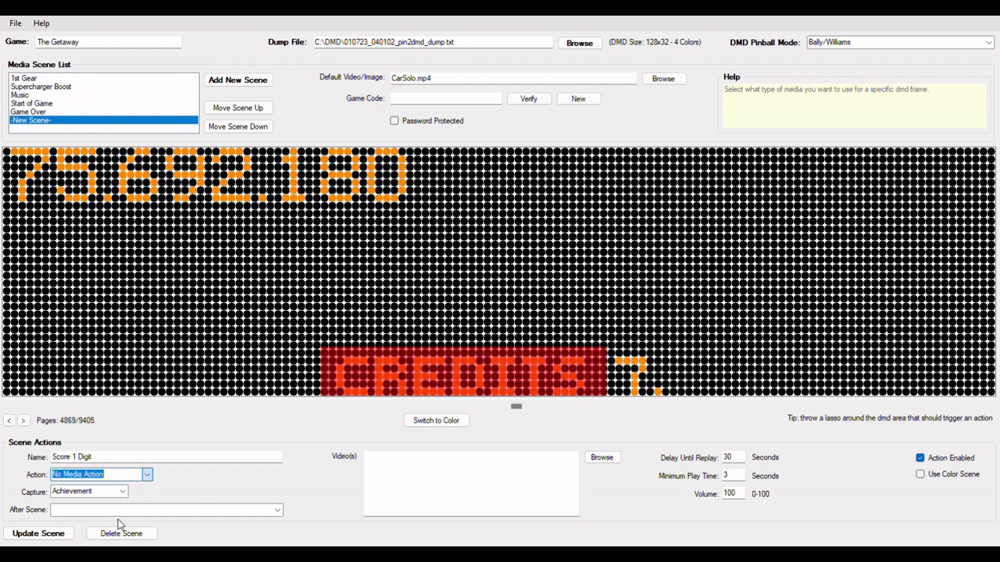
{"action": "key", "text": "Up"}
{"action": "left_click", "coordinate": [122, 492]}
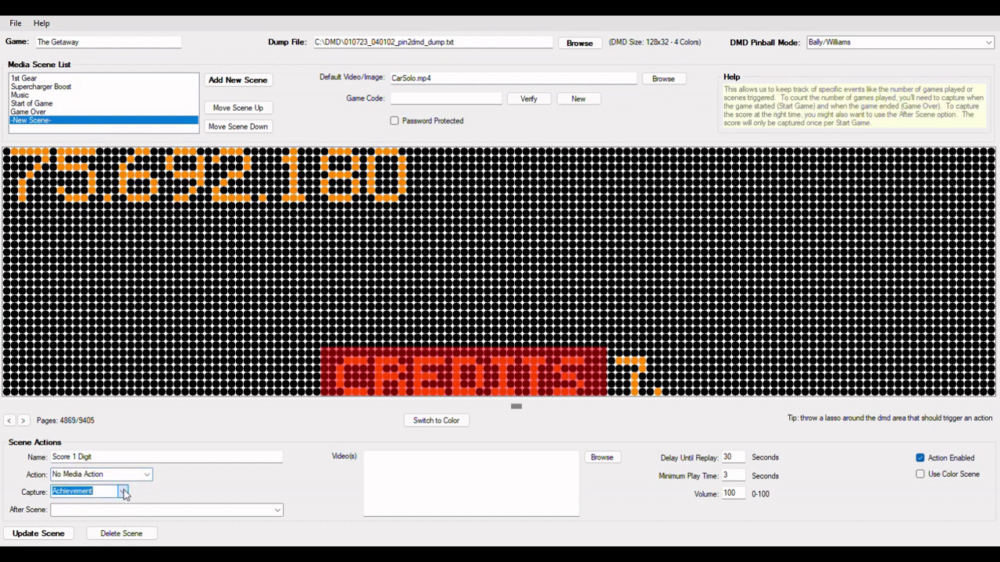
{"action": "left_click", "coordinate": [85, 527]}
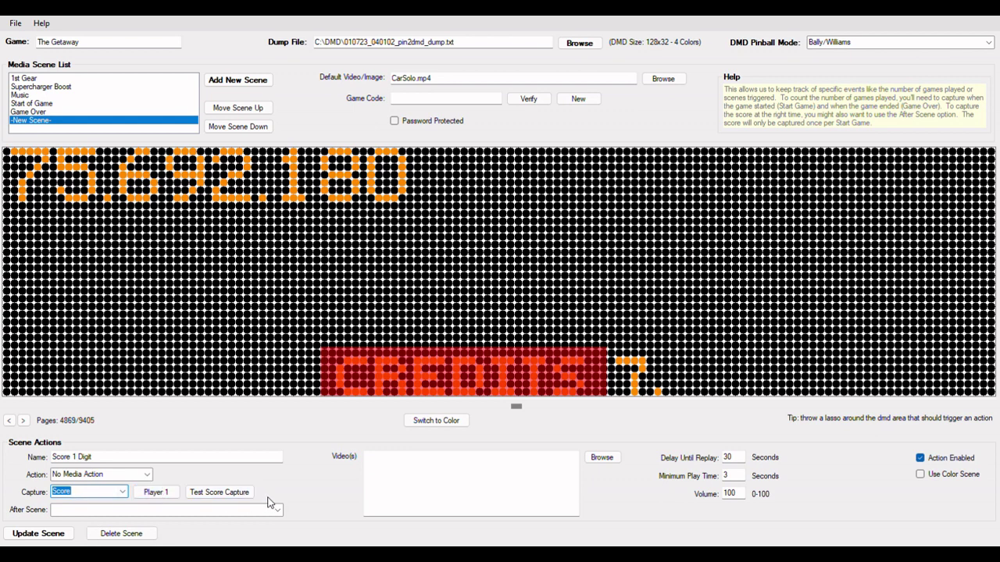
Mark the Player 1 score capture area around the upper score with spare room for more digits, and test the score capture.
{"action": "left_click", "coordinate": [155, 492]}
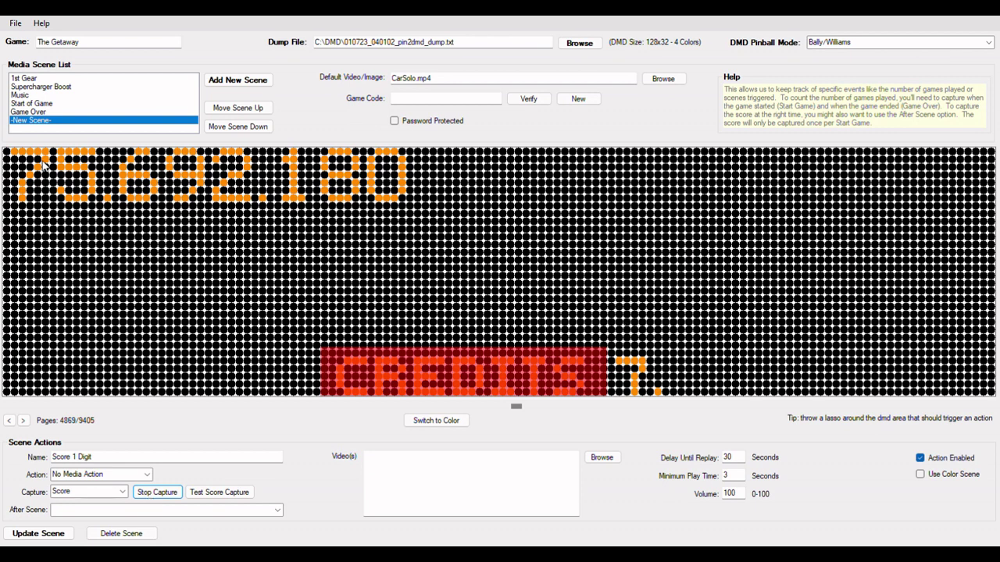
{"action": "mouse_move", "coordinate": [4, 154]}
{"action": "left_mouse_down"}
{"action": "mouse_move", "coordinate": [43, 170]}
{"action": "mouse_move", "coordinate": [377, 215]}
{"action": "mouse_move", "coordinate": [514, 206]}
{"action": "left_mouse_up"}
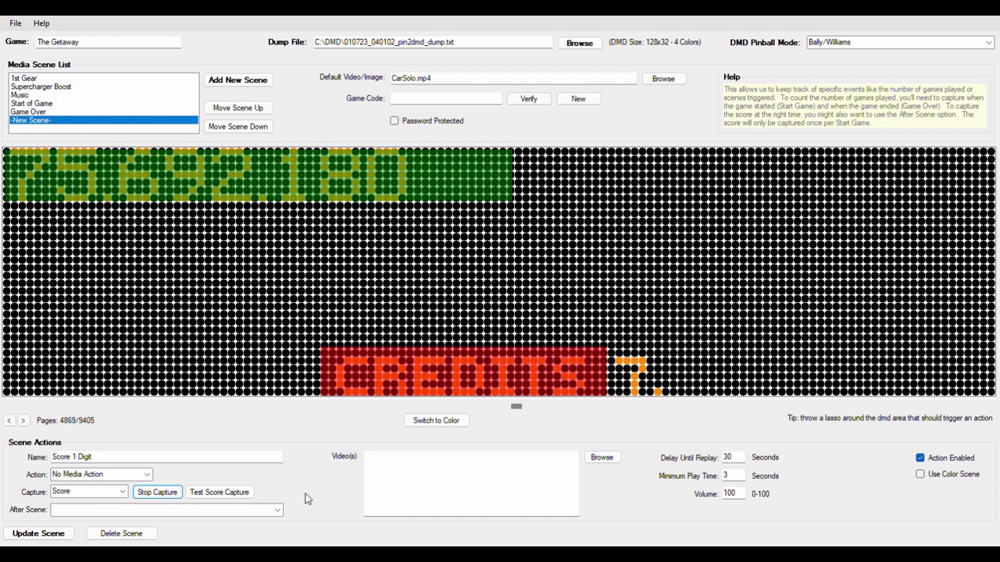
{"action": "left_click", "coordinate": [220, 492]}
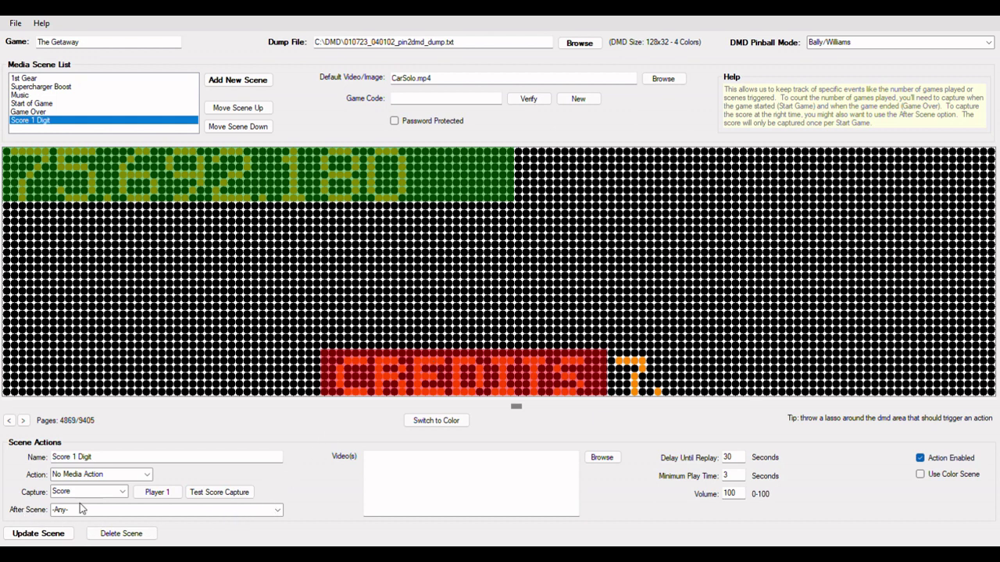
Make the Score 1 Digit scene activate only after the Game Over scene and save the scene.
{"action": "left_click", "coordinate": [278, 509]}
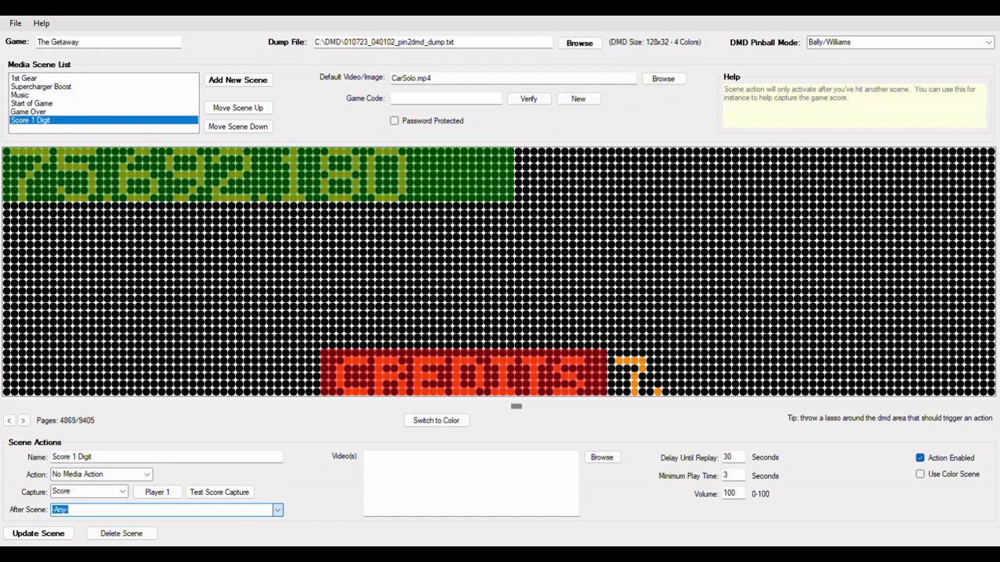
{"action": "left_click", "coordinate": [100, 498]}
{"action": "left_click", "coordinate": [37, 534]}
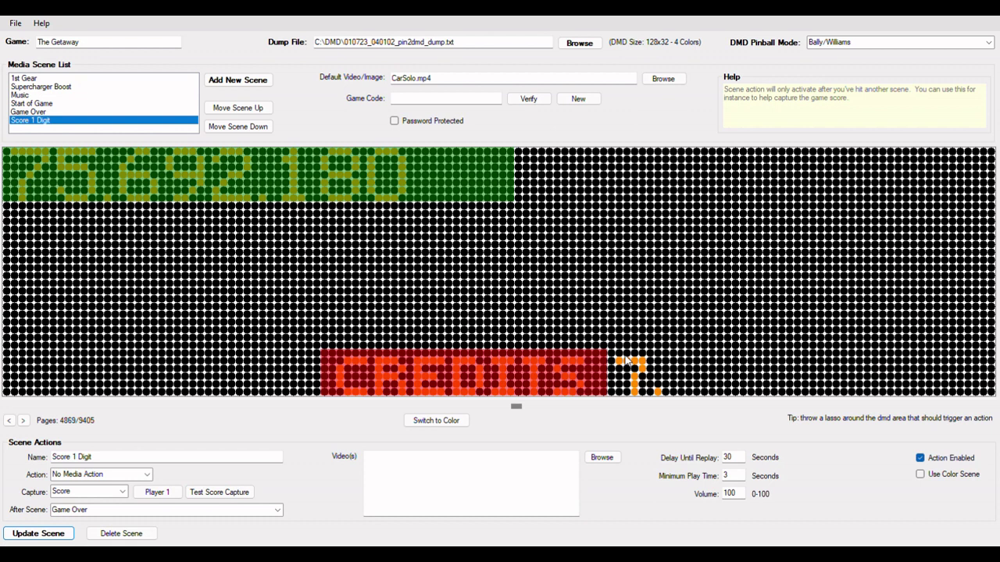
Activate the Game Code entry for The Getaway.
{"action": "left_click", "coordinate": [413, 102]}
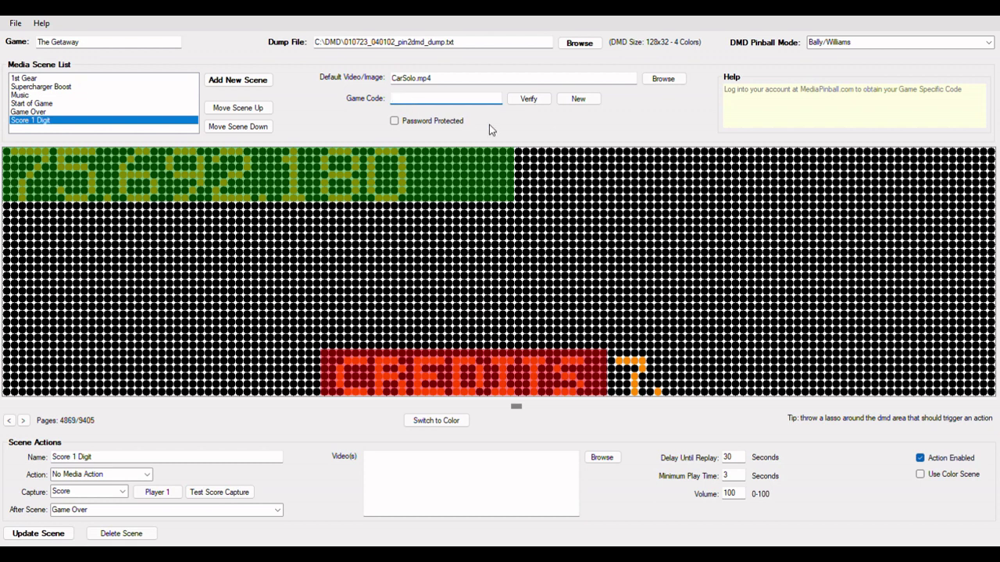